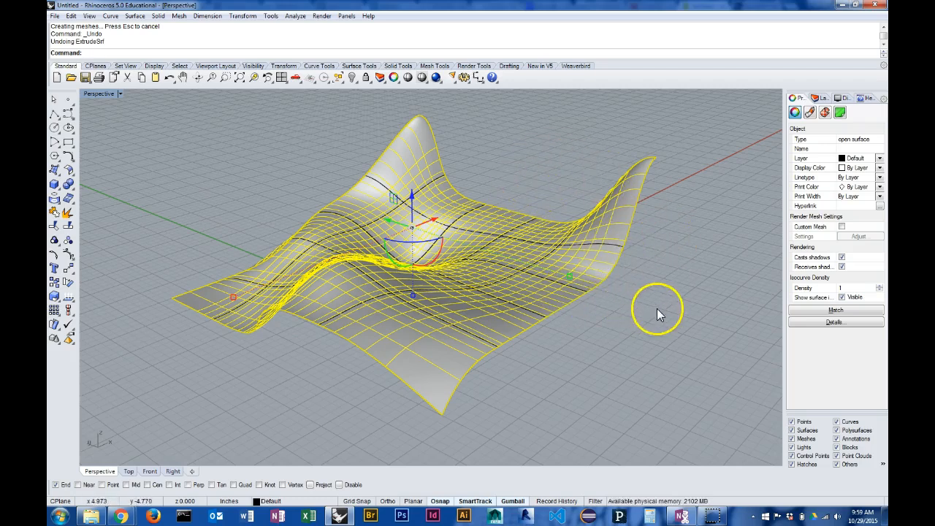
Copy the wavy surface and paste a duplicate in the same place.
{"action": "left_click", "coordinate": [659, 261]}
{"action": "right_click_drag", "start_coordinate": [540, 245], "coordinate": [479, 287]}
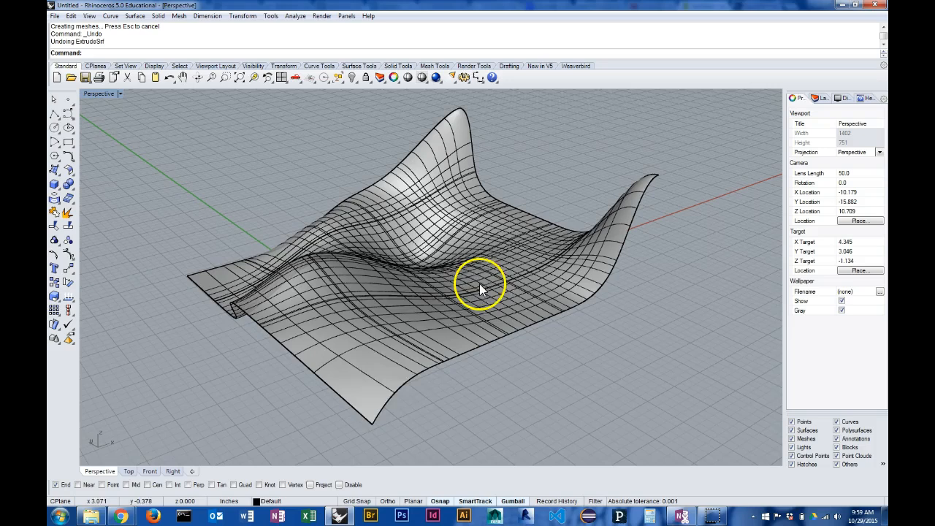
{"action": "left_click", "coordinate": [403, 384]}
{"action": "left_click", "coordinate": [429, 413]}
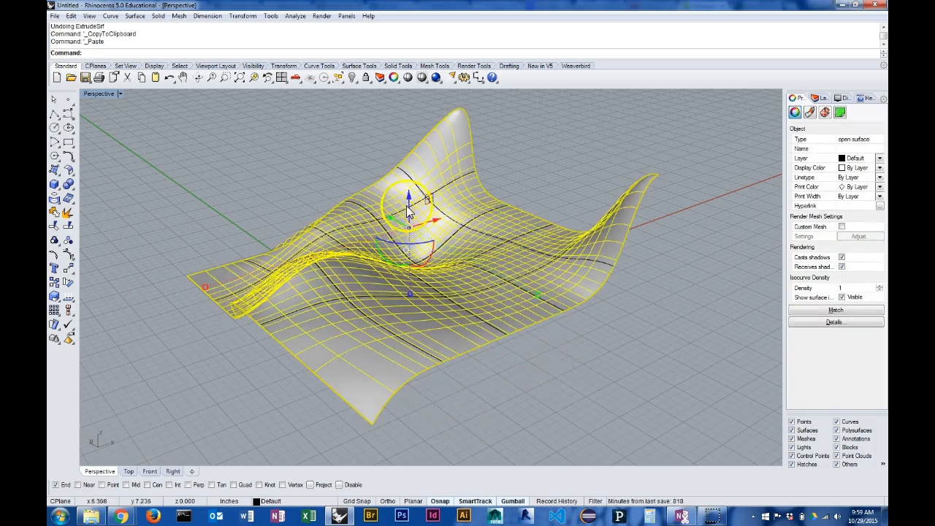
Move the pasted surface copy straight up above the original, and undo the move.
{"action": "left_click_drag", "start_coordinate": [415, 197], "coordinate": [409, 152]}
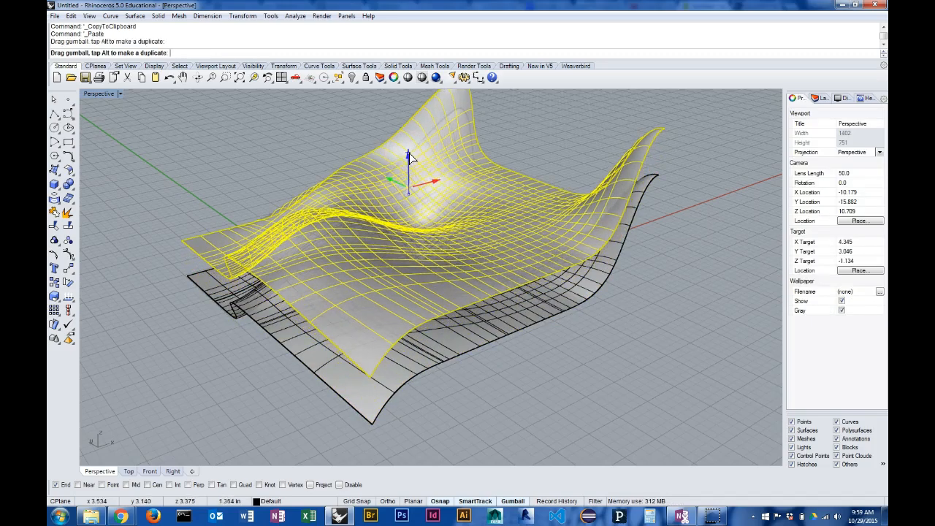
{"action": "left_click", "coordinate": [637, 295]}
{"action": "right_click_drag", "start_coordinate": [626, 255], "coordinate": [664, 331]}
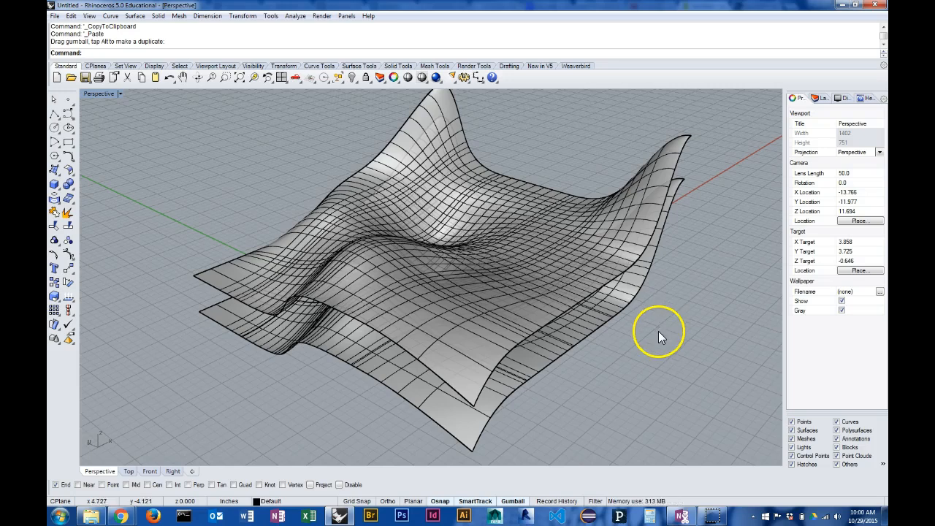
{"action": "key", "text": "ctrl+z"}
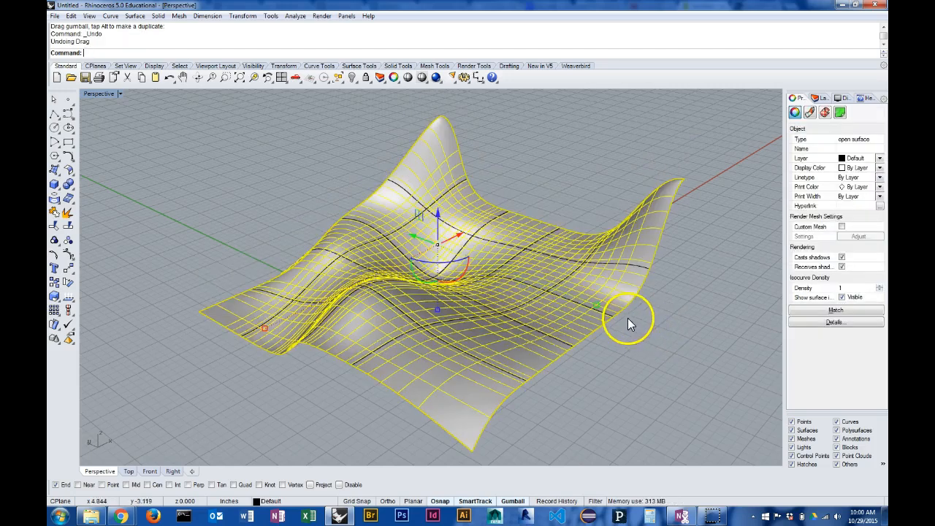
{"action": "right_click_drag", "start_coordinate": [628, 318], "coordinate": [608, 310], "text": "shift"}
{"action": "left_click", "coordinate": [623, 325]}
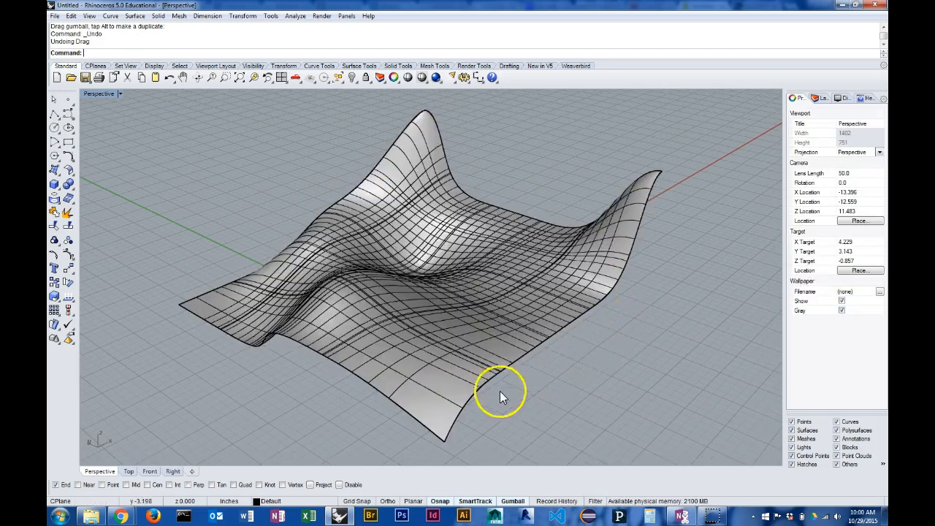
Run ExtrudeSrf on the wavy surface, preview it with BothSides set to Yes, and set BothSides back to No.
{"action": "left_click", "coordinate": [474, 398]}
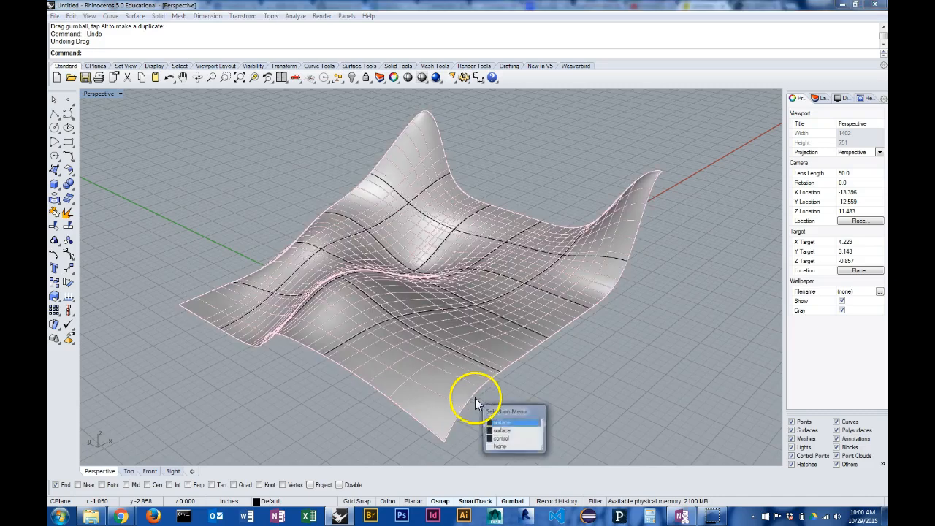
{"action": "left_click", "coordinate": [610, 344]}
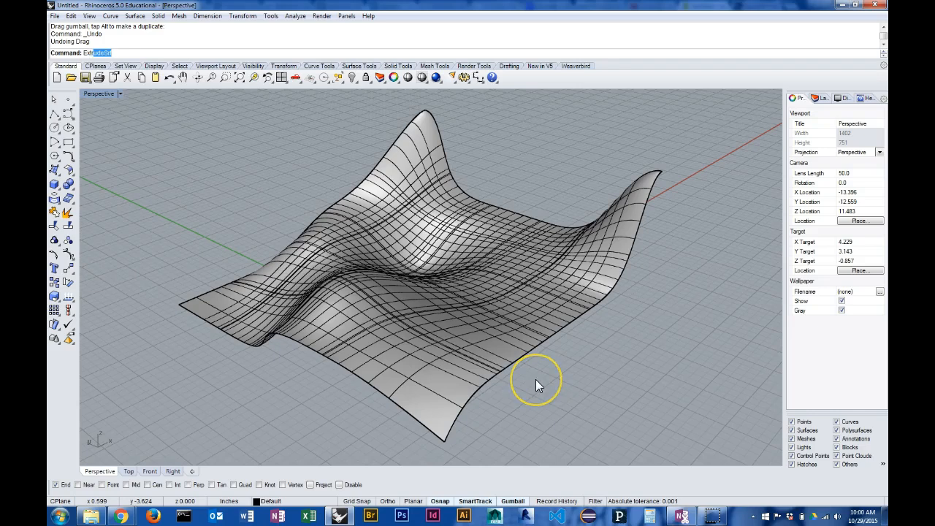
{"action": "key", "text": "Return"}
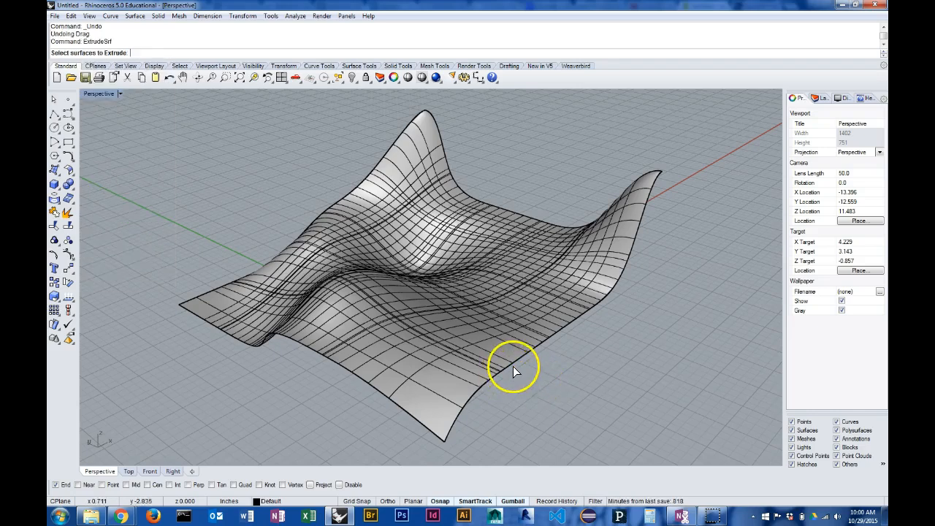
{"action": "left_click", "coordinate": [514, 367]}
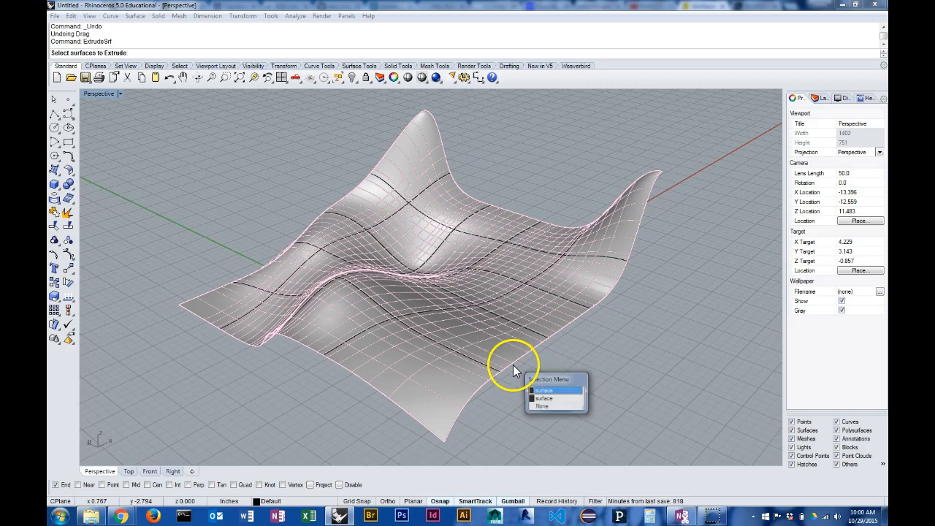
{"action": "left_click", "coordinate": [542, 392]}
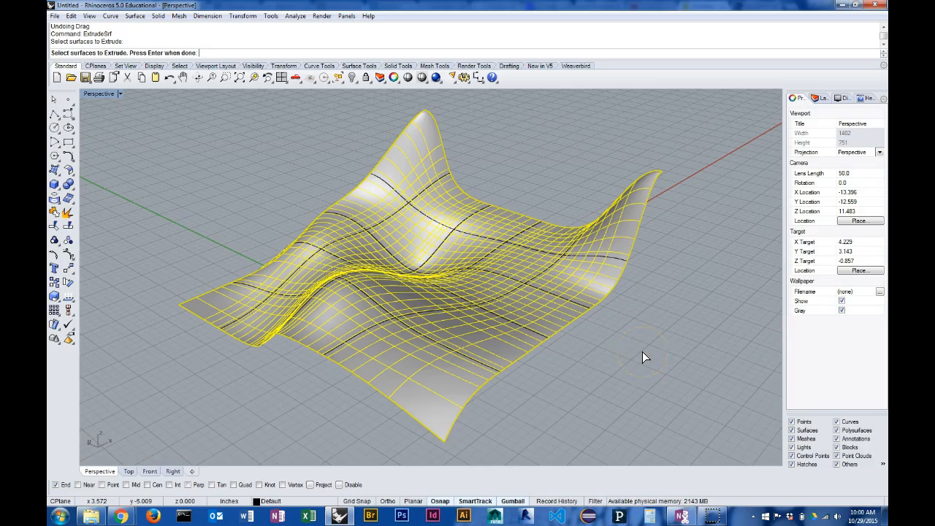
{"action": "key", "text": "Return"}
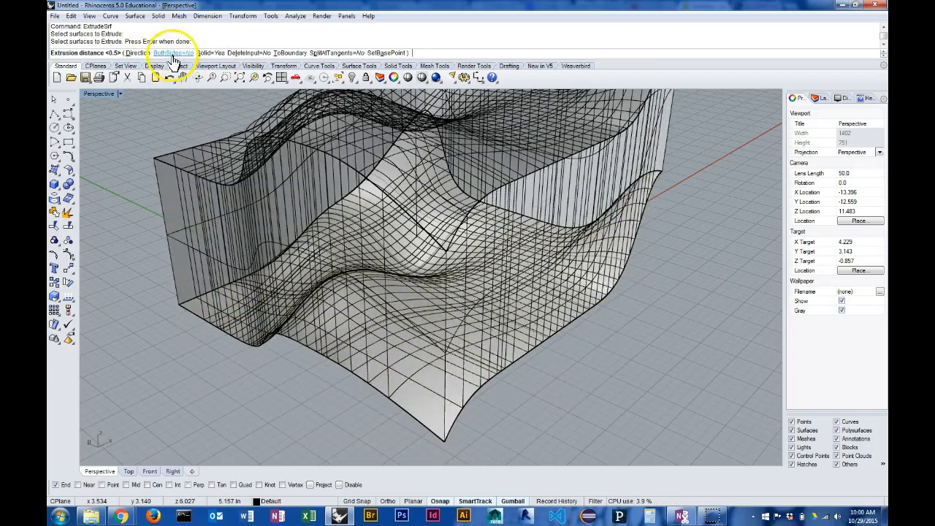
{"action": "left_click", "coordinate": [173, 53]}
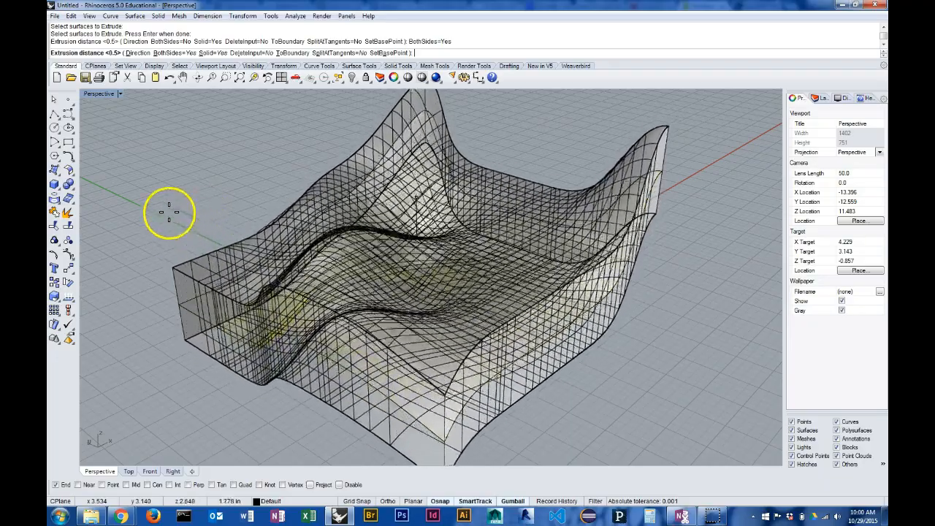
{"action": "left_click", "coordinate": [175, 53]}
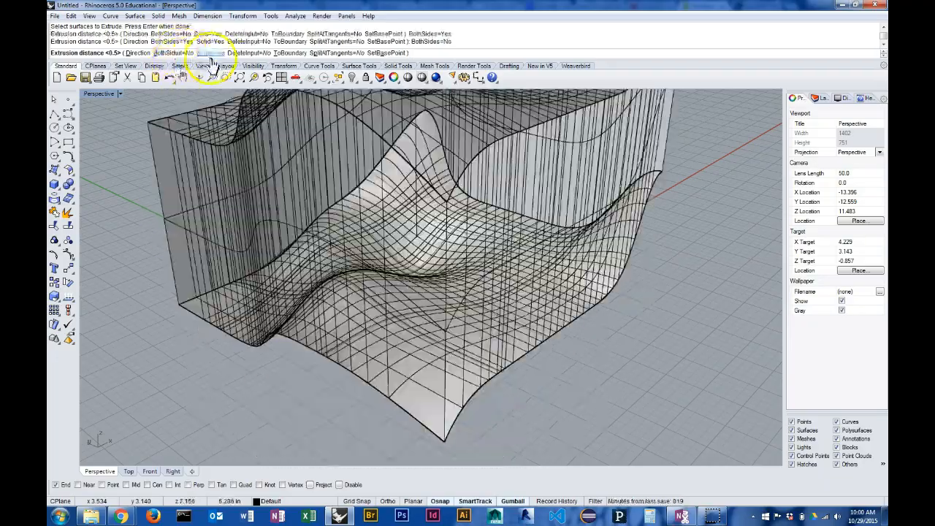
Preview the extrusion with Solid set to No, restore Solid to Yes, and extrude the surface 0.5 inches.
{"action": "left_click", "coordinate": [210, 53]}
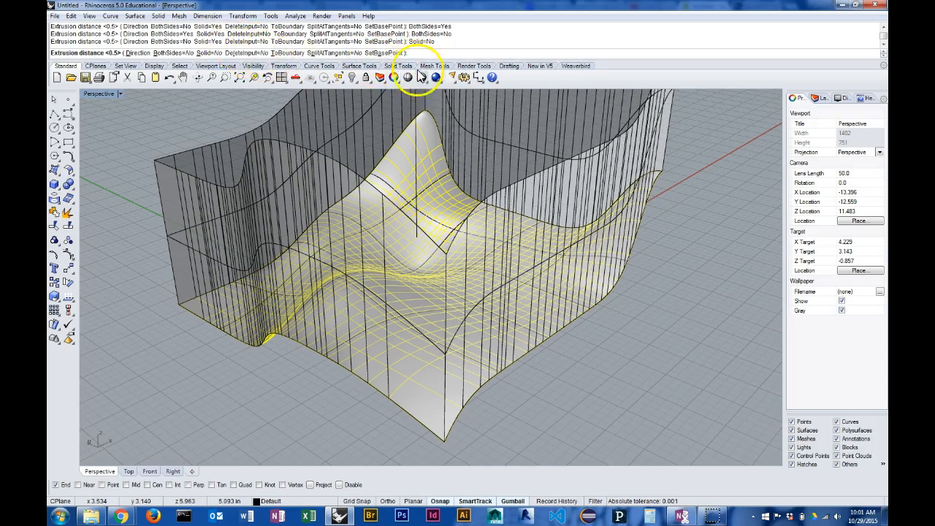
{"action": "left_click", "coordinate": [208, 54]}
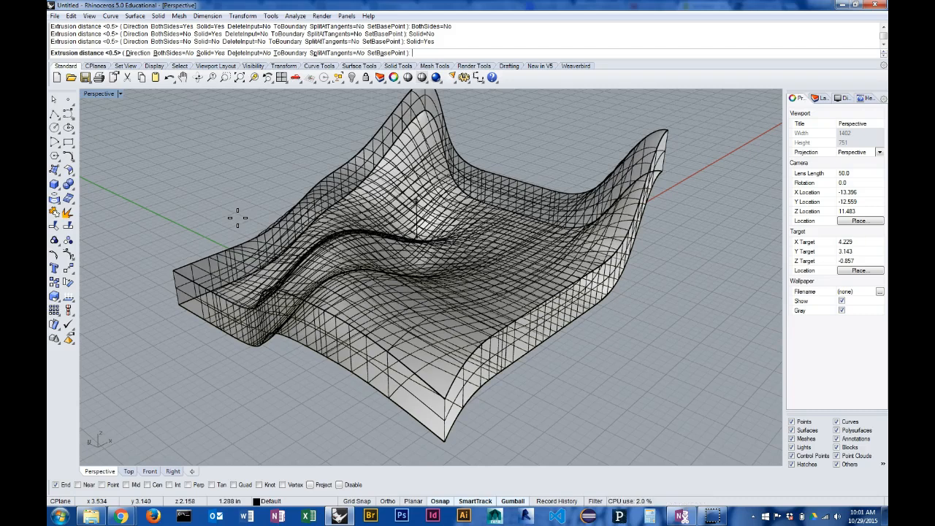
{"action": "left_click", "coordinate": [237, 217]}
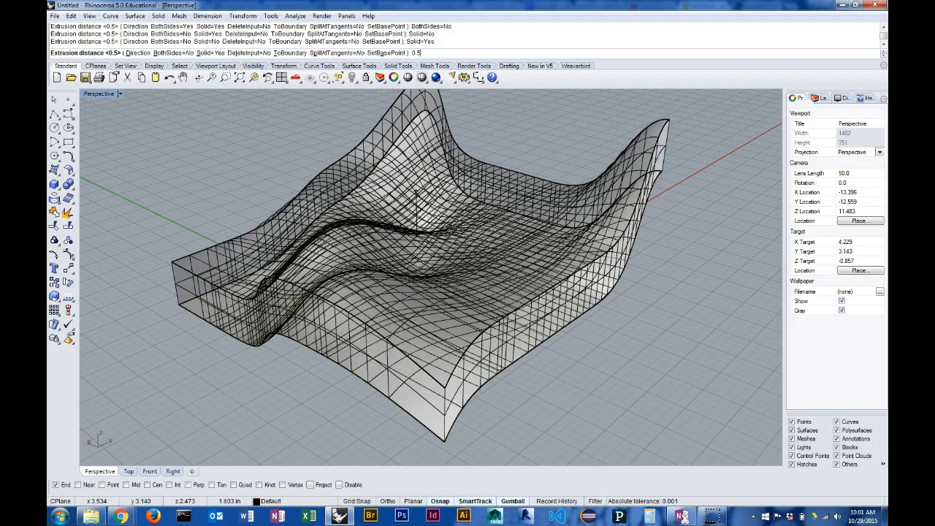
{"action": "key", "text": "Return"}
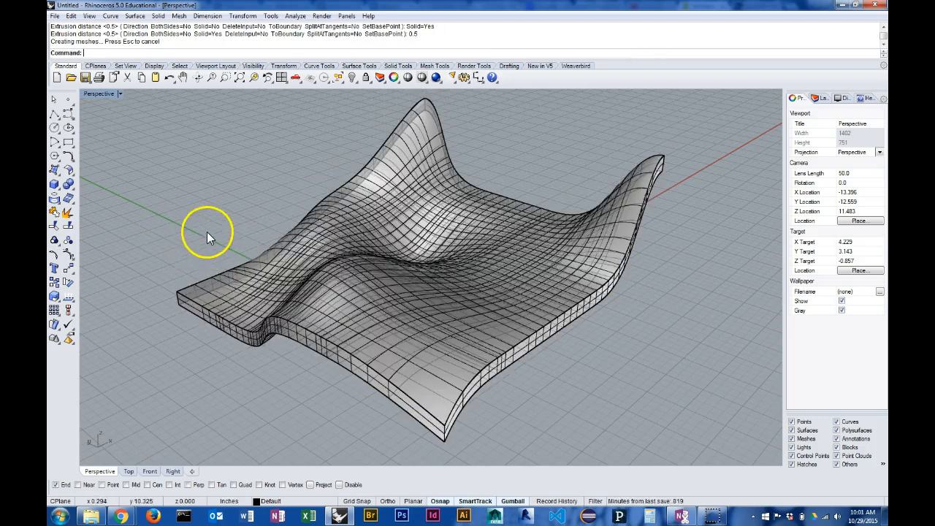
Check the extruded object's type and its edge thickness around the sides, and undo the surface extrusion.
{"action": "left_click", "coordinate": [366, 372]}
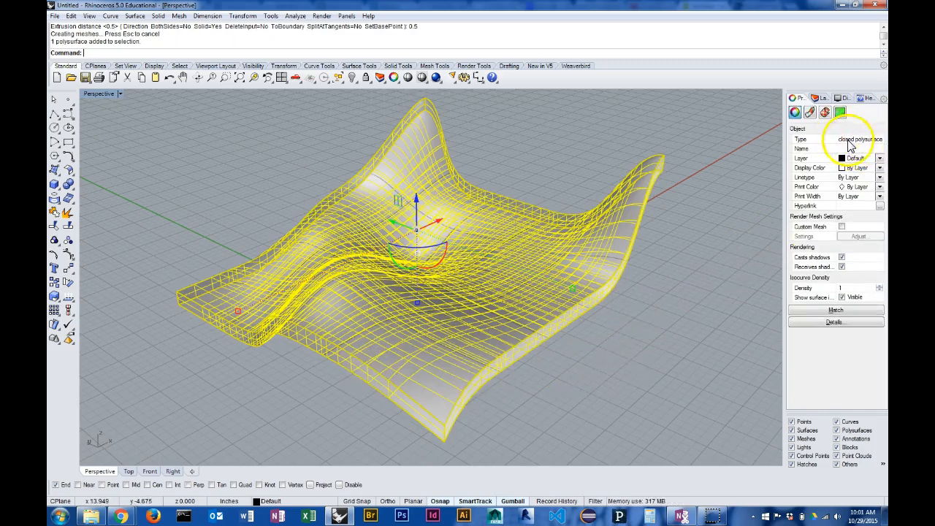
{"action": "left_click", "coordinate": [689, 315]}
{"action": "right_click_drag", "start_coordinate": [588, 363], "coordinate": [585, 334]}
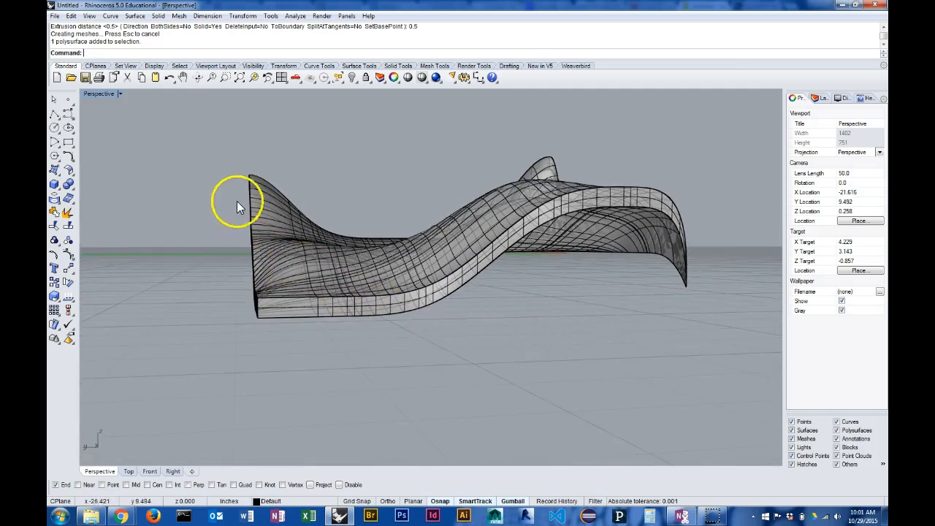
{"action": "right_click_drag", "start_coordinate": [298, 250], "coordinate": [225, 301]}
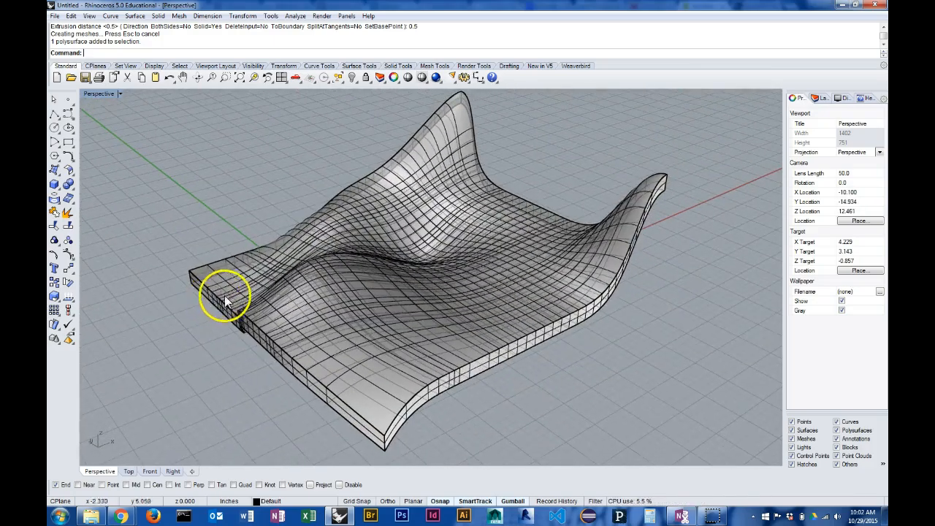
{"action": "key", "text": "ctrl+z"}
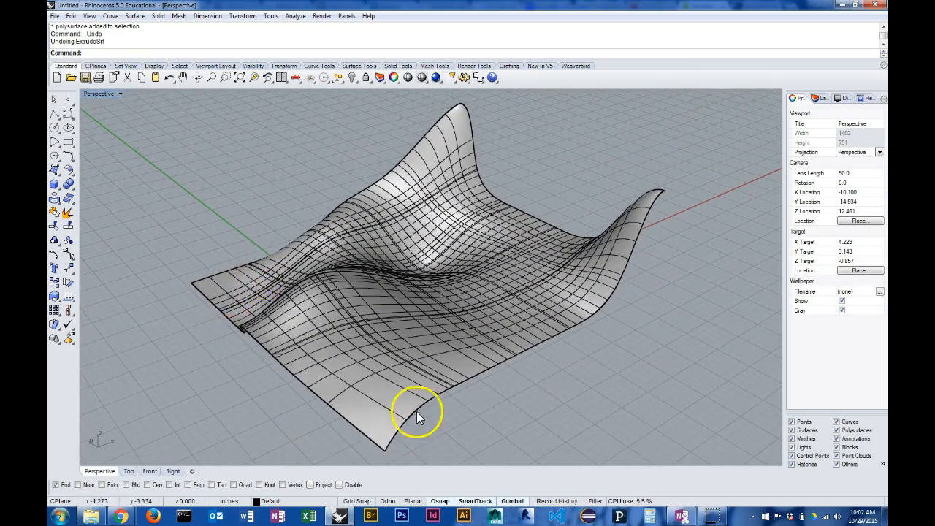
Start OffsetSrf on the wavy surface, flip the direction of all offset normals, and flip them back to point upward.
{"action": "left_click", "coordinate": [396, 429]}
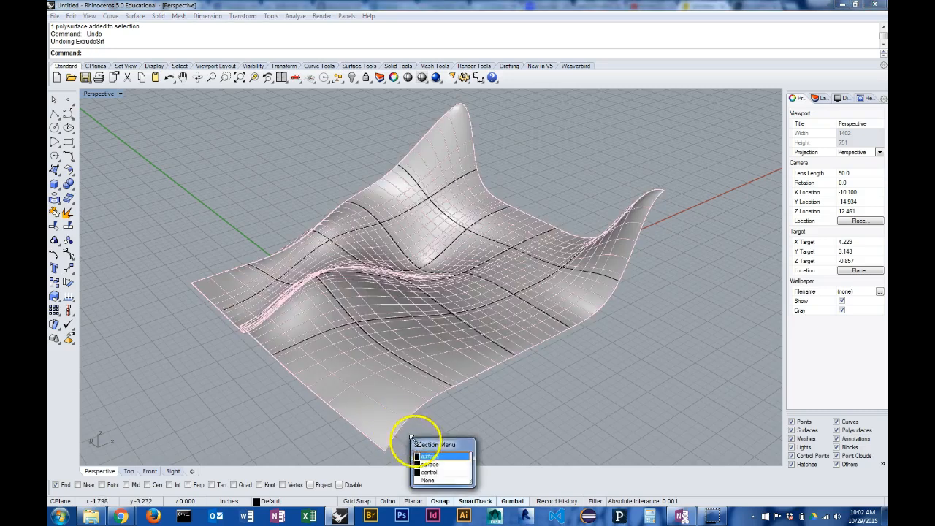
{"action": "left_click", "coordinate": [441, 454]}
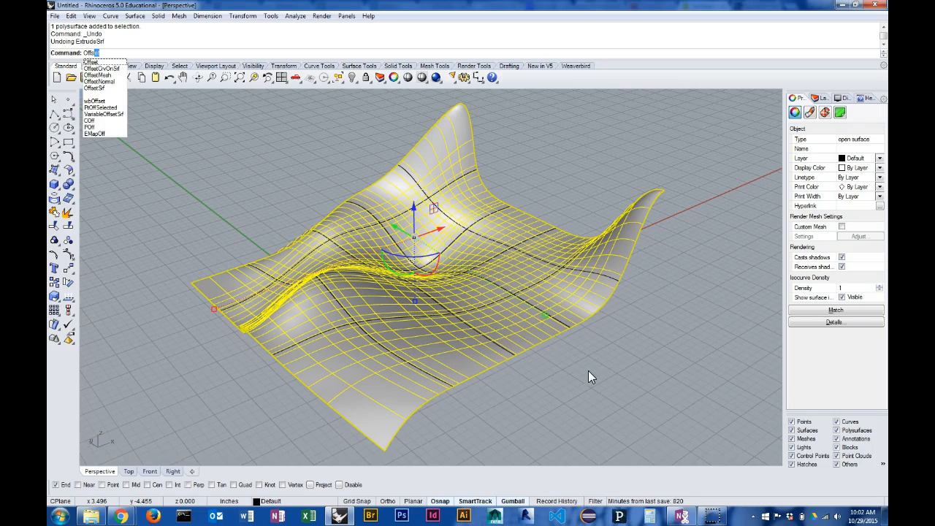
{"action": "left_click", "coordinate": [95, 88]}
{"action": "right_click_drag", "start_coordinate": [575, 269], "coordinate": [640, 224]}
{"action": "right_click_drag", "start_coordinate": [607, 256], "coordinate": [682, 173]}
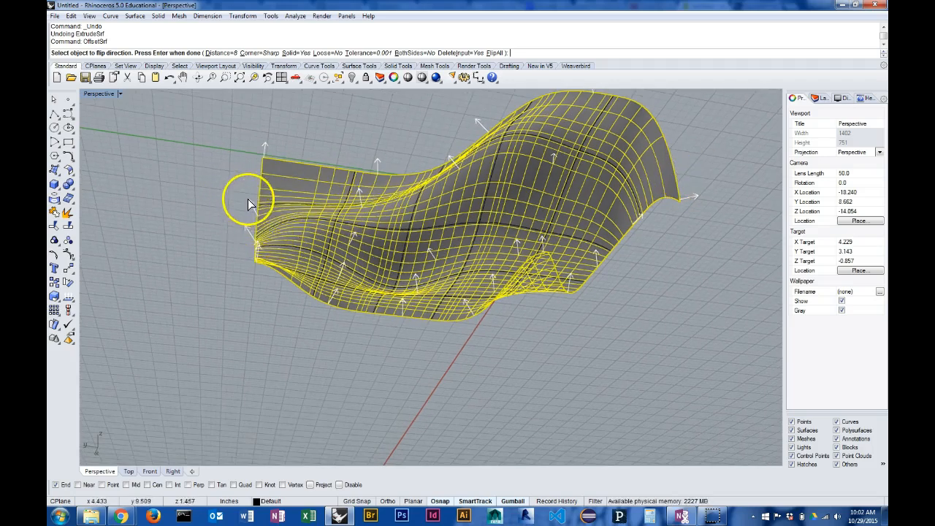
{"action": "right_click_drag", "start_coordinate": [269, 213], "coordinate": [321, 272]}
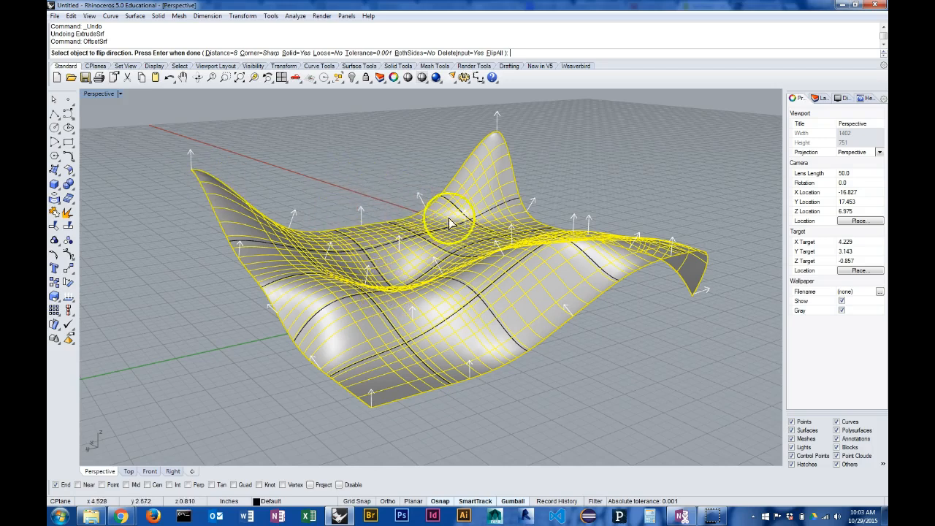
{"action": "left_click", "coordinate": [494, 53]}
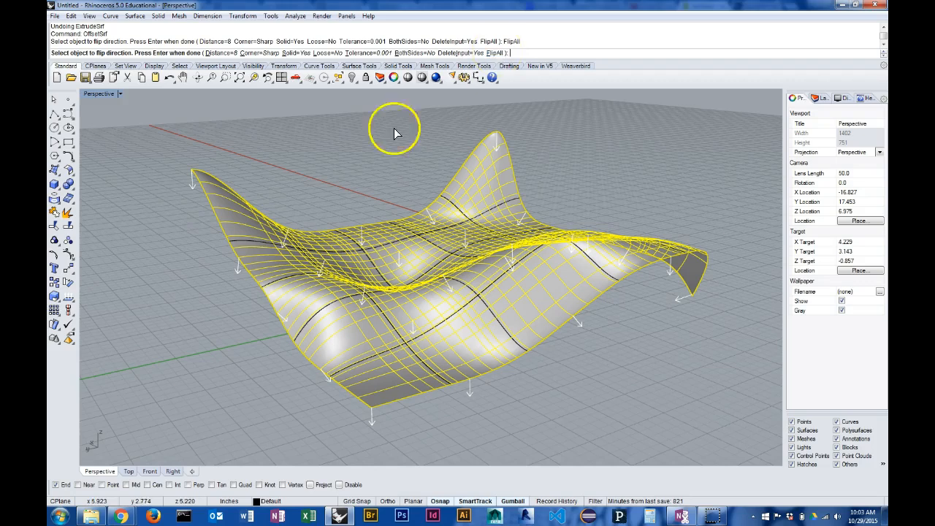
{"action": "left_click", "coordinate": [496, 53]}
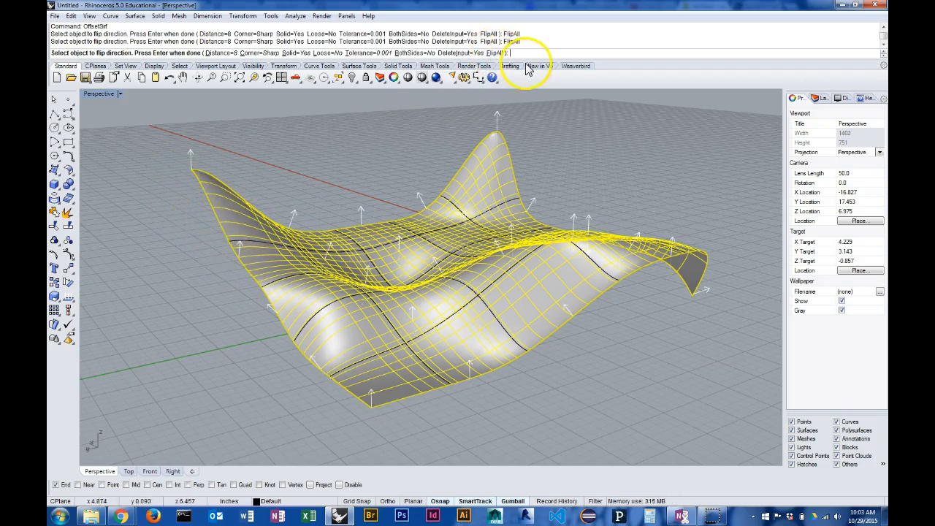
Set the offset distance to 0.5 and create the solid offset on one side of the wavy surface.
{"action": "left_click", "coordinate": [212, 53]}
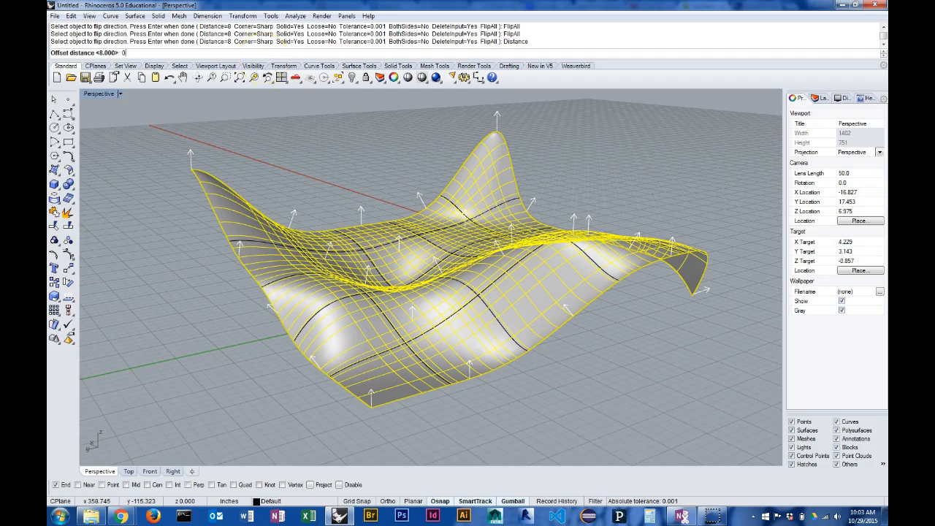
{"action": "key", "text": "Return"}
{"action": "key", "text": "Return"}
Examine the edge thickness of the offset solid from below, from the sides and from above.
{"action": "right_click_drag", "start_coordinate": [553, 183], "coordinate": [463, 160]}
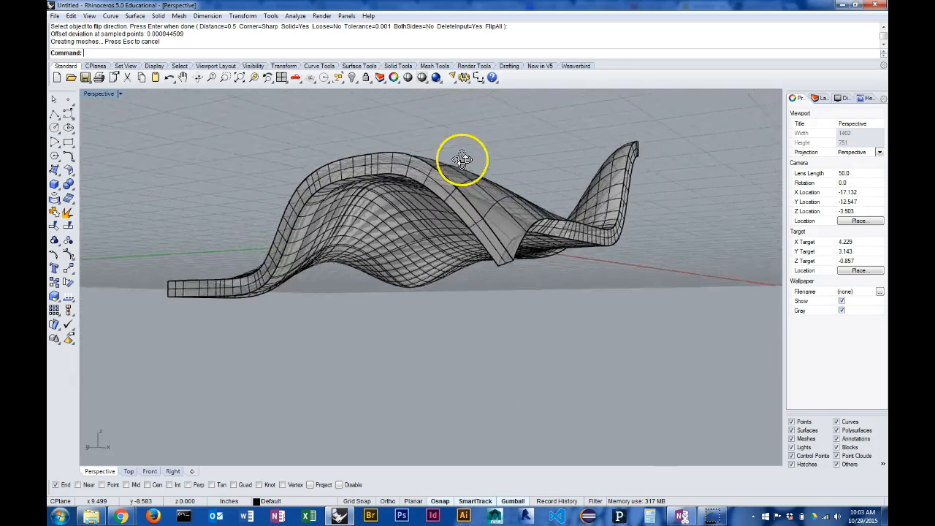
{"action": "right_click_drag", "start_coordinate": [524, 164], "coordinate": [538, 183]}
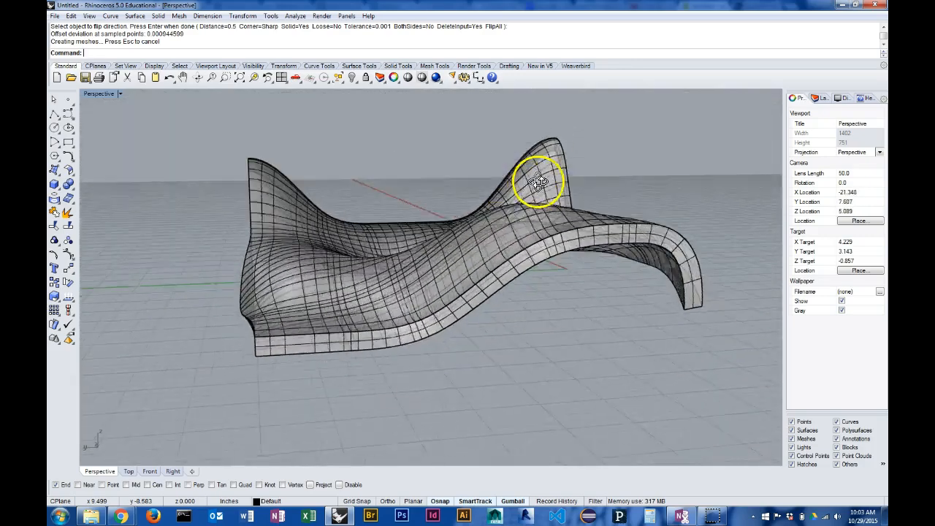
{"action": "right_click_drag", "start_coordinate": [545, 144], "coordinate": [590, 142]}
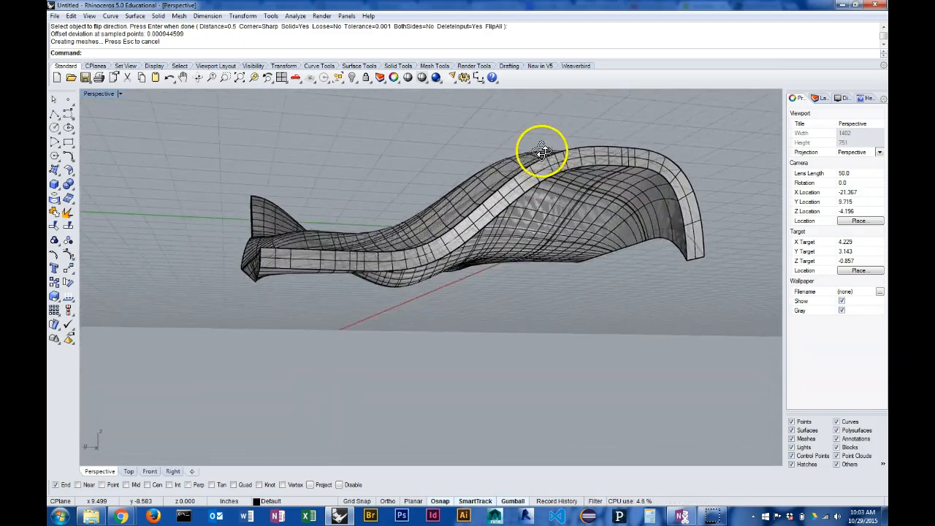
{"action": "right_click_drag", "start_coordinate": [593, 194], "coordinate": [606, 251]}
{"action": "scroll", "coordinate": [566, 242], "scroll_direction": "down", "scroll_amount": 5}
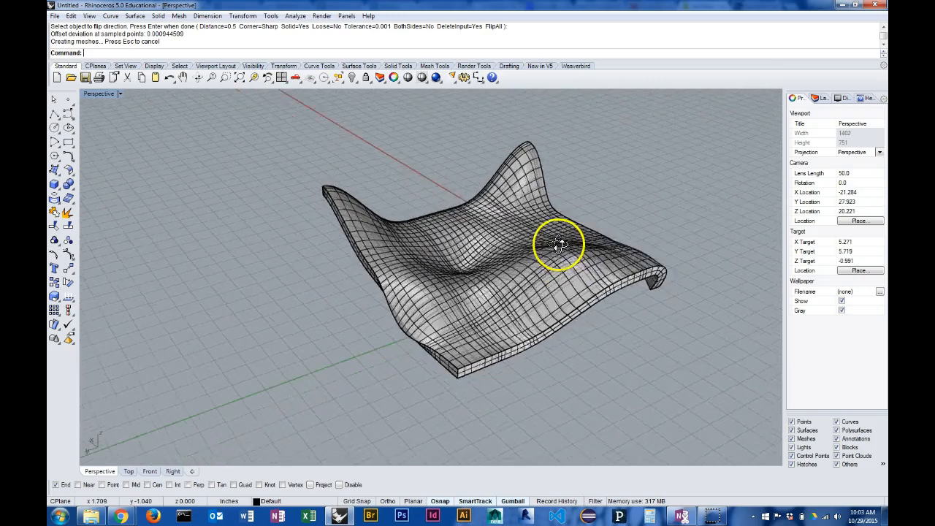
{"action": "right_click_drag", "start_coordinate": [572, 251], "coordinate": [575, 272]}
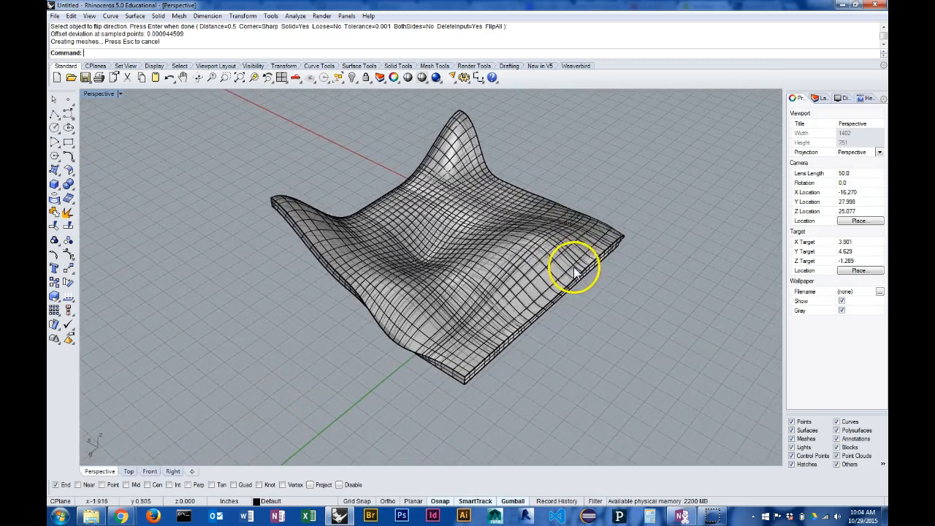